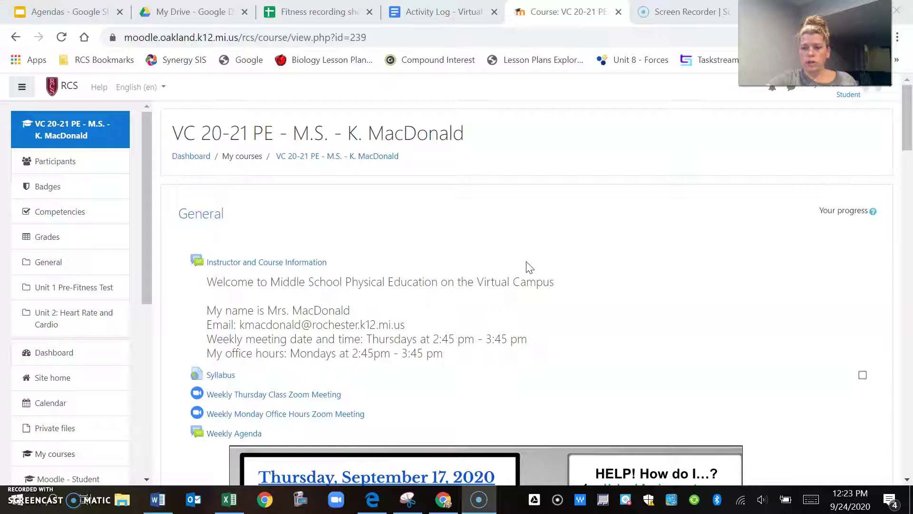
# Review the course page's general information, the weekly agenda with its help links, and the Unit 1 Pre-Fitness Test section.
pyautogui.click(909, 113)
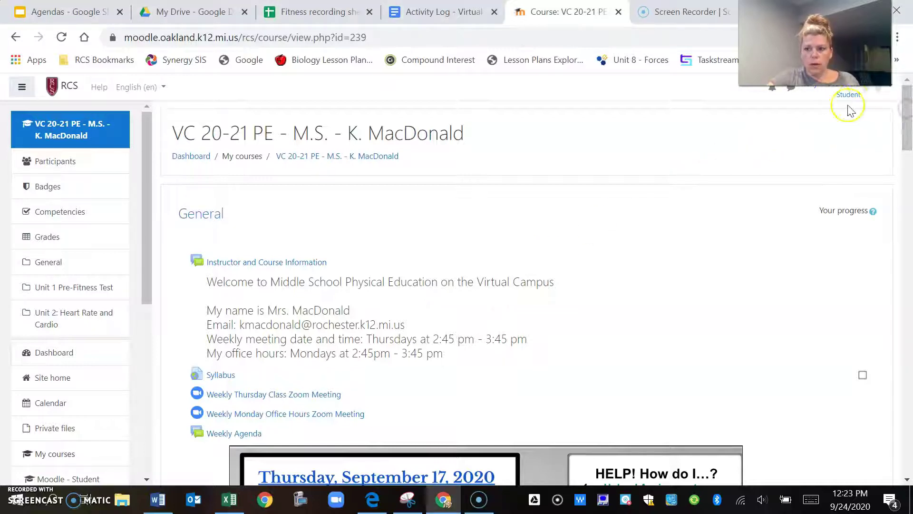
pyautogui.moveTo(905, 118); pyautogui.dragTo(910, 133)
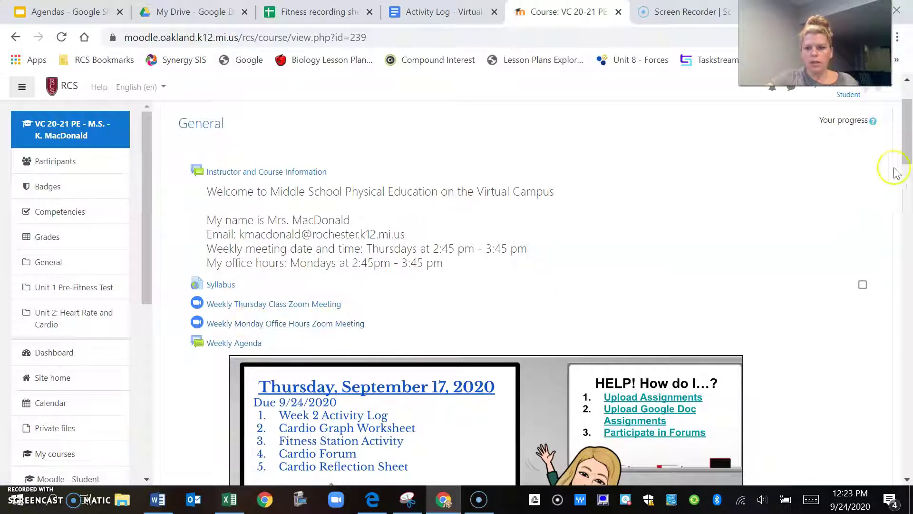
pyautogui.click(907, 158)
pyautogui.moveTo(907, 157); pyautogui.dragTo(906, 193)
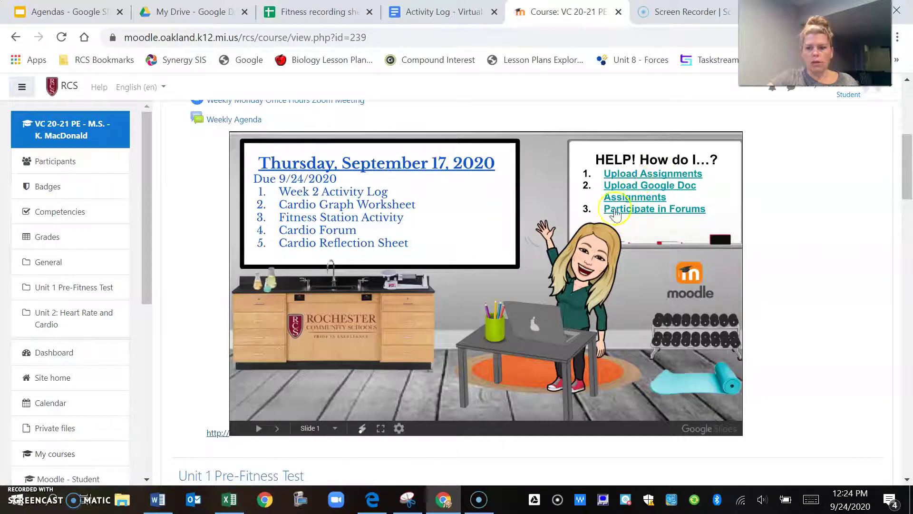
pyautogui.click(636, 186)
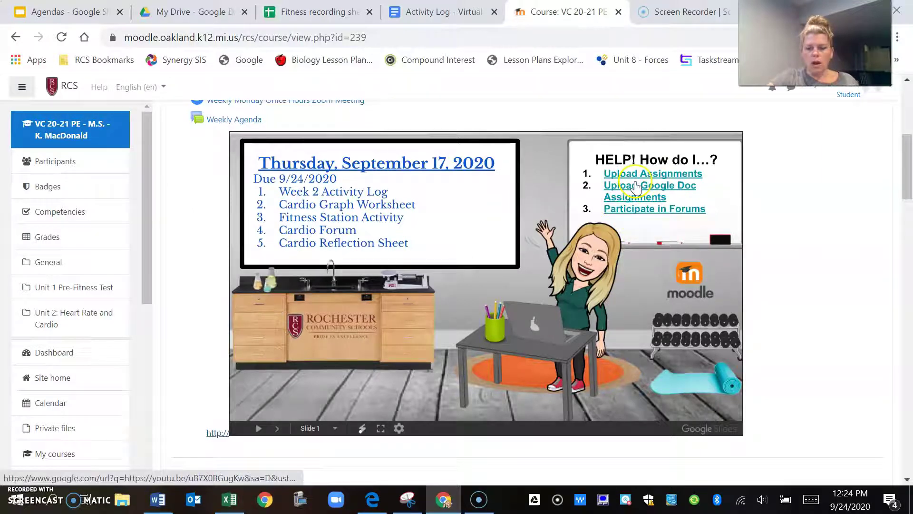
pyautogui.click(905, 161)
pyautogui.moveTo(905, 161); pyautogui.dragTo(909, 216)
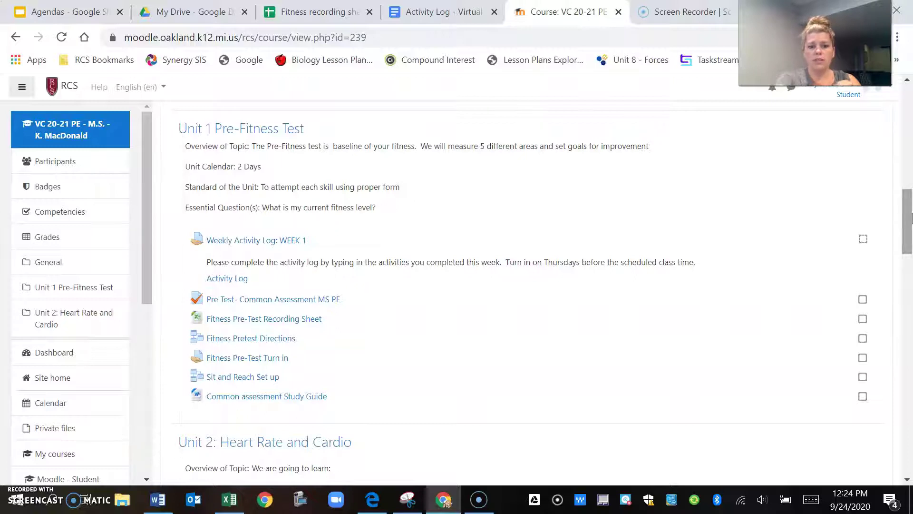
# Check the submission status of the Weekly Activity Log: WEEK 1 assignment and return to the course page.
pyautogui.click(290, 241)
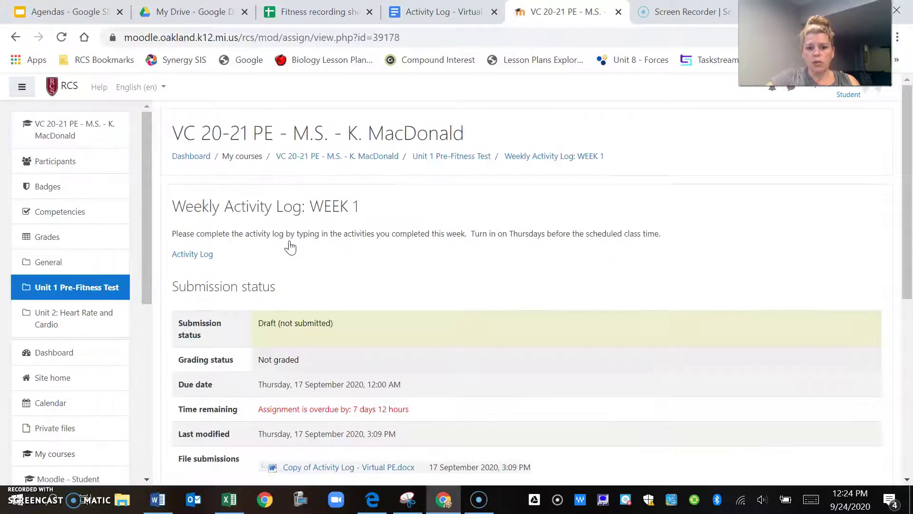
pyautogui.moveTo(908, 173)
pyautogui.mouseDown()
pyautogui.moveTo(909, 279)
pyautogui.moveTo(909, 169)
pyautogui.mouseUp()
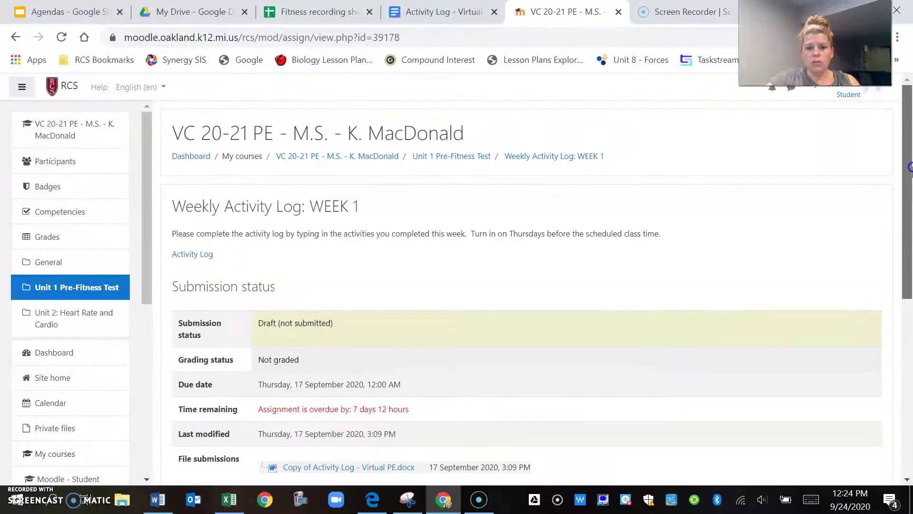
pyautogui.click(15, 42)
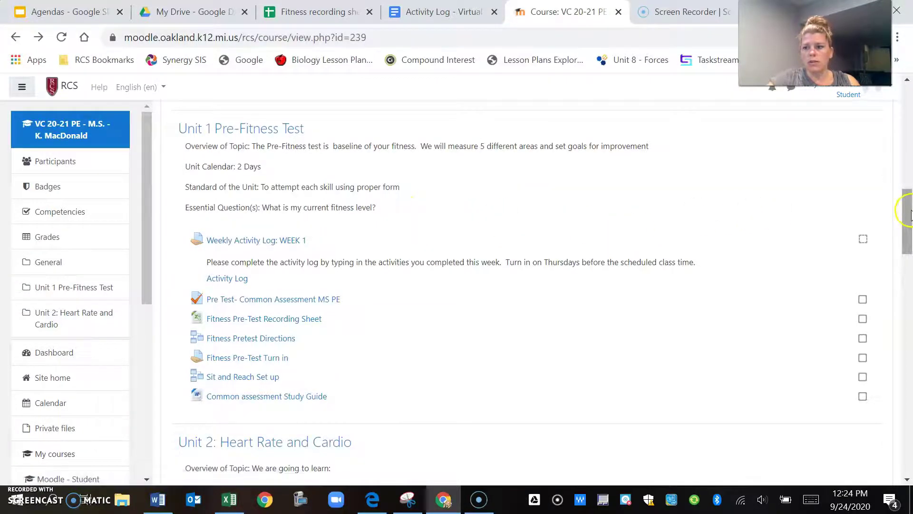
# Open the Week 2 Activity Log 9/17-9/24 assignment in Unit 2 and start editing its submission.
pyautogui.moveTo(910, 214); pyautogui.dragTo(910, 213)
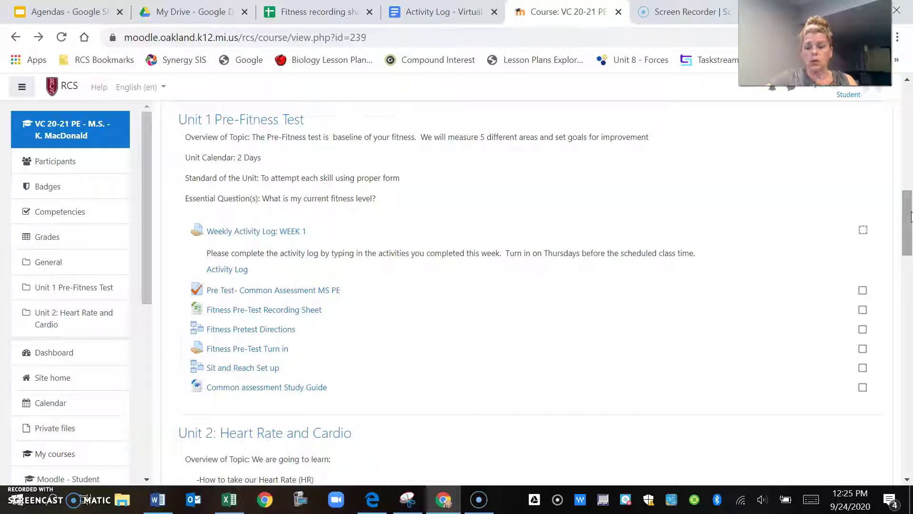
pyautogui.moveTo(911, 216); pyautogui.dragTo(910, 301)
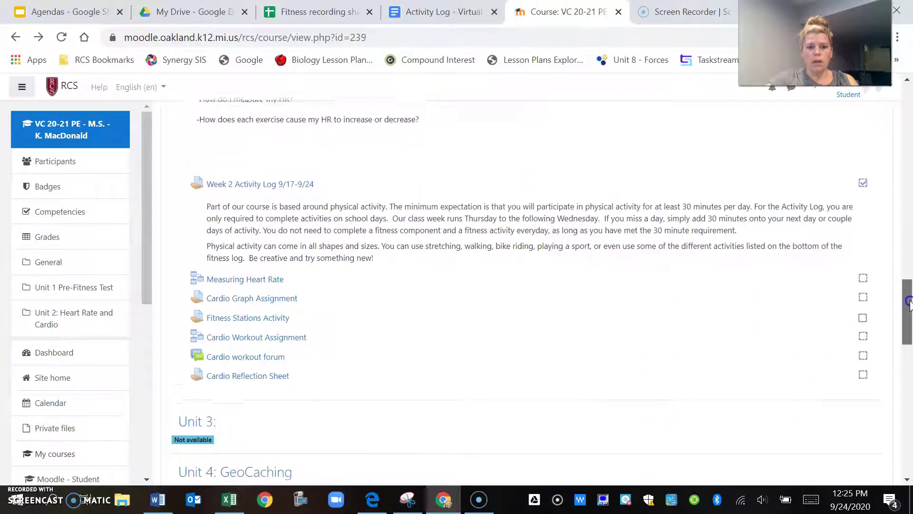
pyautogui.click(285, 187)
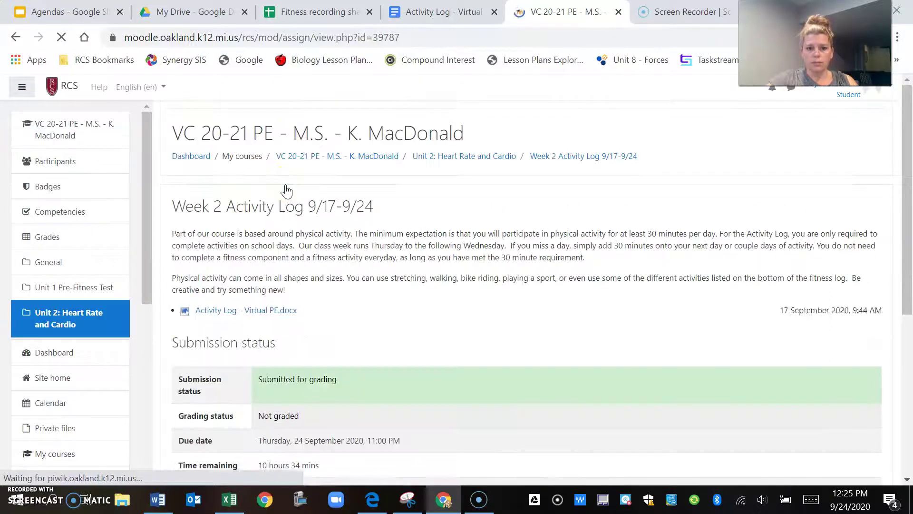
pyautogui.moveTo(910, 199); pyautogui.dragTo(909, 237)
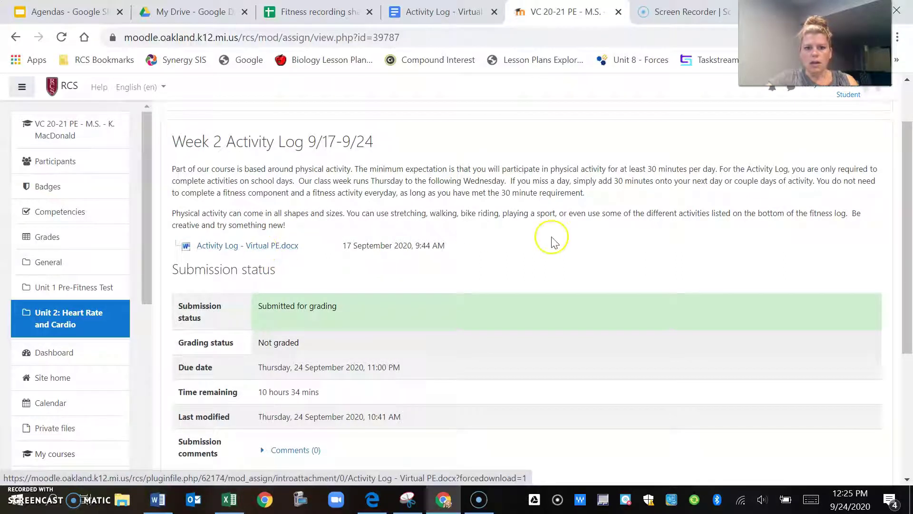
pyautogui.click(909, 205)
pyautogui.moveTo(909, 206); pyautogui.dragTo(908, 247)
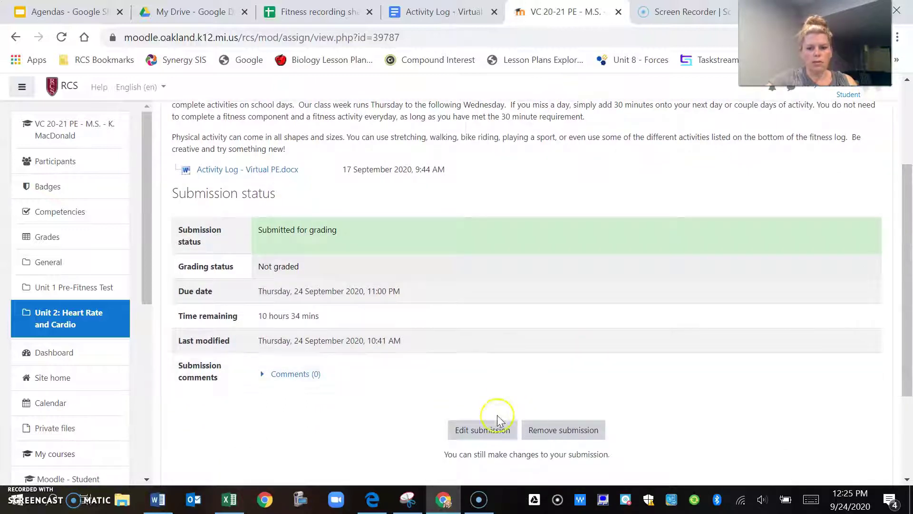
pyautogui.click(482, 429)
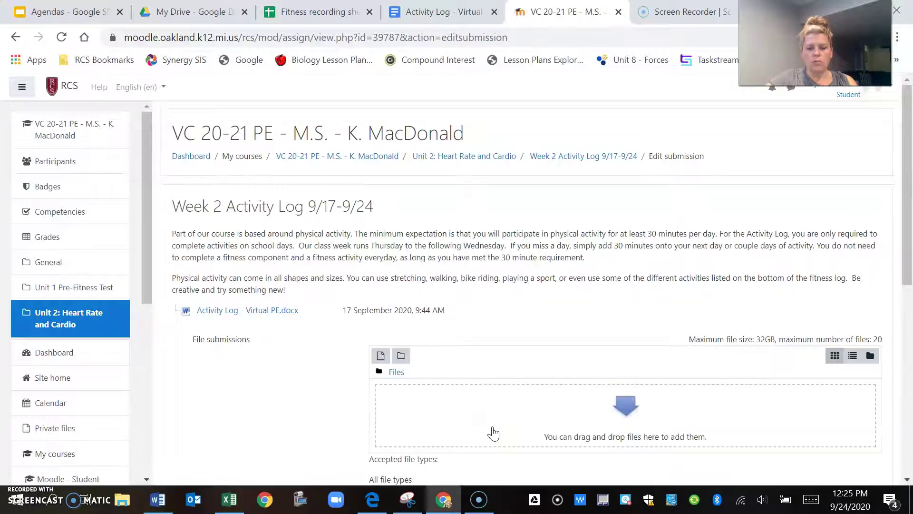
pyautogui.moveTo(905, 205); pyautogui.dragTo(909, 308)
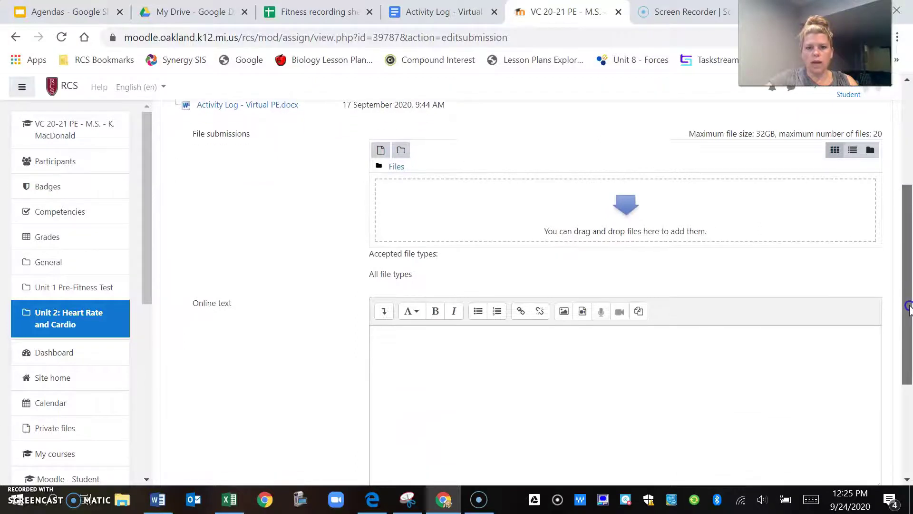
# In the Activity Log - Virtual PE Google Doc, fill in Thursday's warm-up with the activity stretching and the time 5.
pyautogui.click(456, 18)
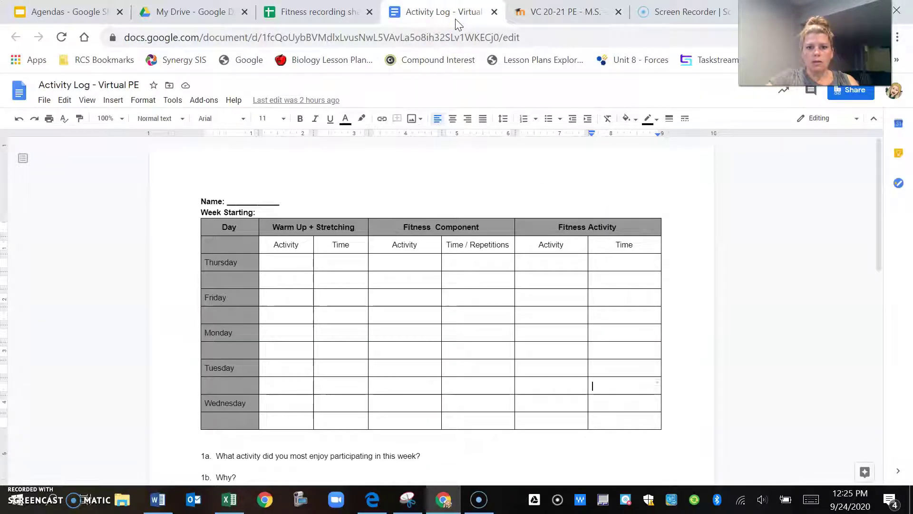
pyautogui.click(285, 266)
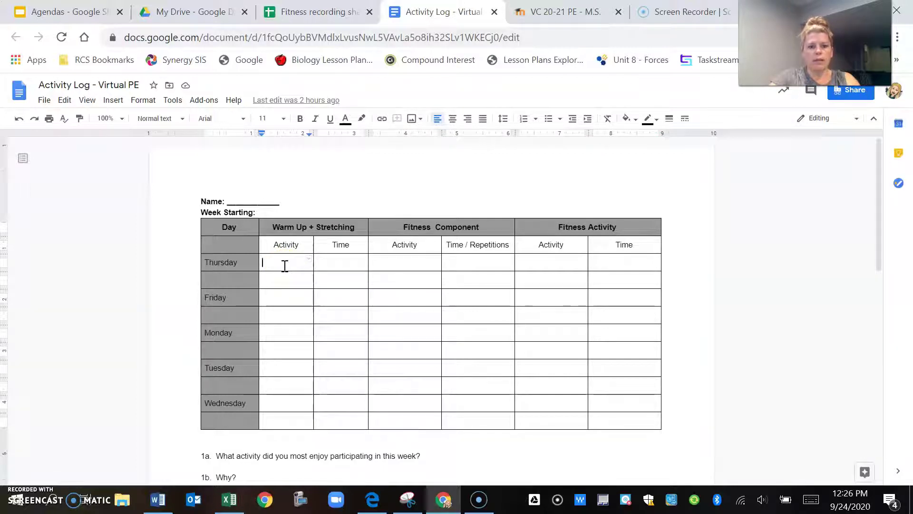
pyautogui.write('5 min')
pyautogui.press('Tab')
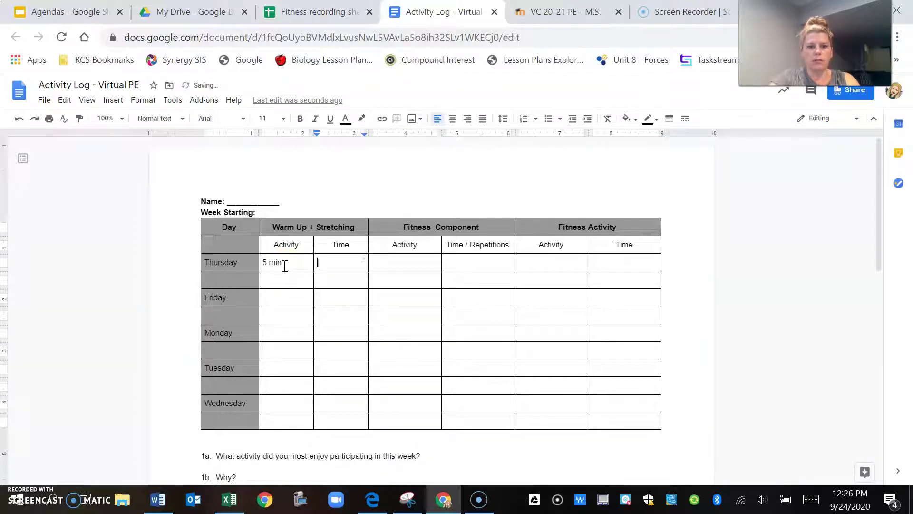
pyautogui.moveTo(284, 266); pyautogui.dragTo(243, 263)
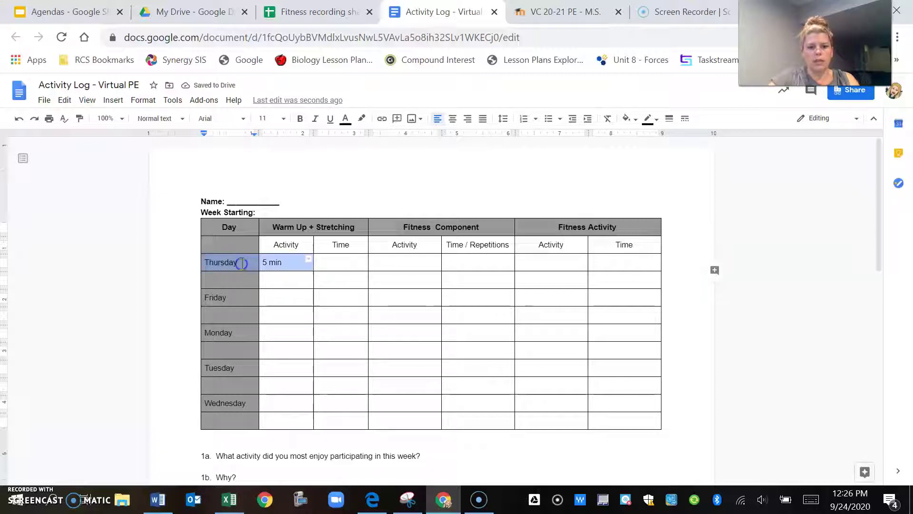
pyautogui.click(289, 263)
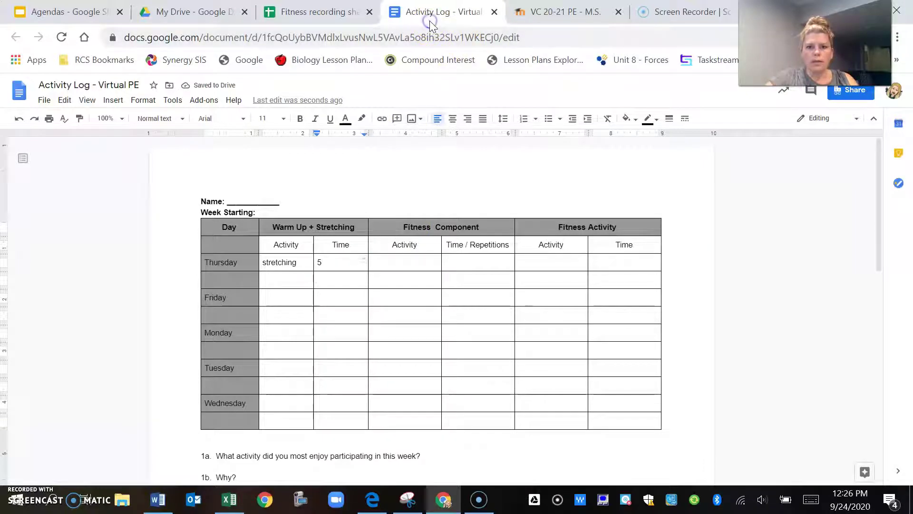
# Copy the activity log document's web address and enter the submitter's name as online text in the Moodle submission.
pyautogui.click(454, 38)
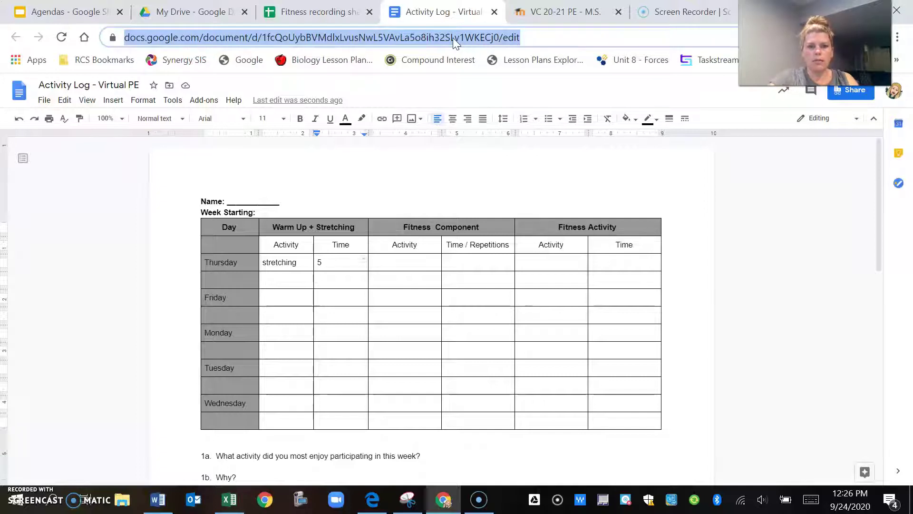
pyautogui.click(579, 18)
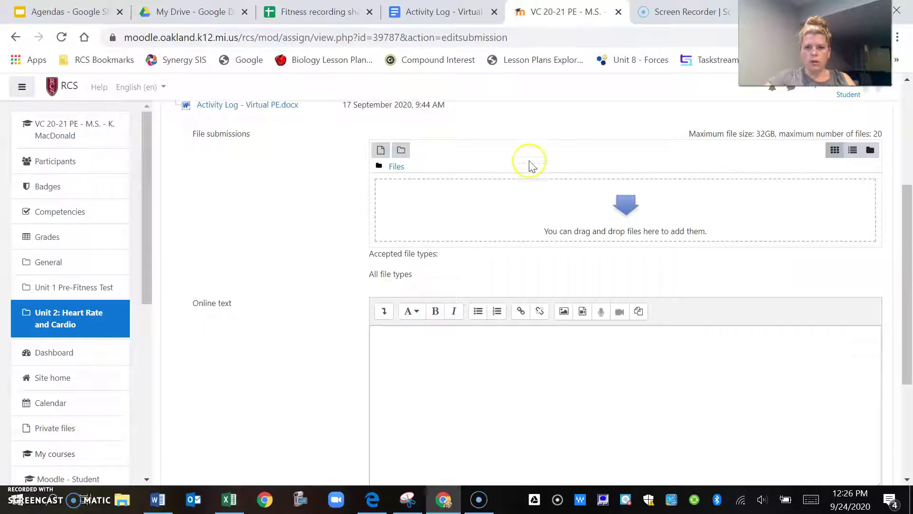
pyautogui.click(437, 343)
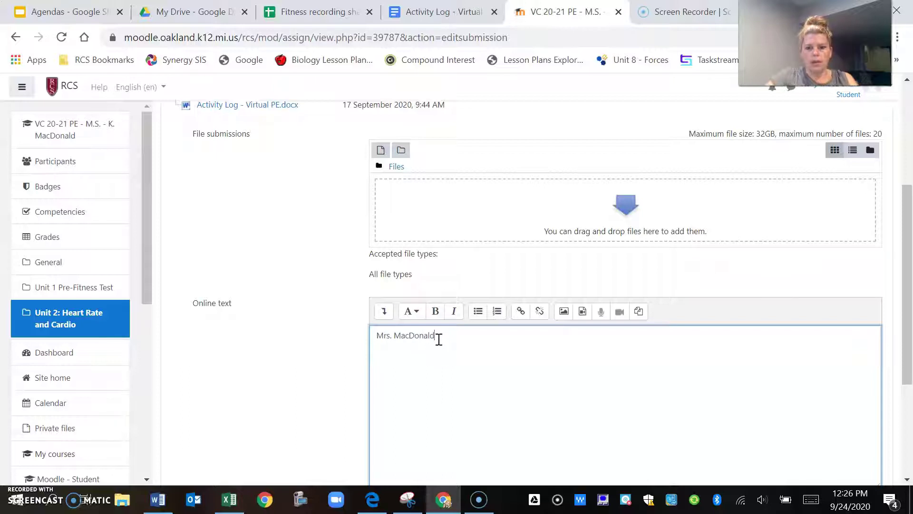
# Link the name in the online text to the copied Google Doc address, set to open in a new window.
pyautogui.moveTo(438, 339); pyautogui.dragTo(399, 337)
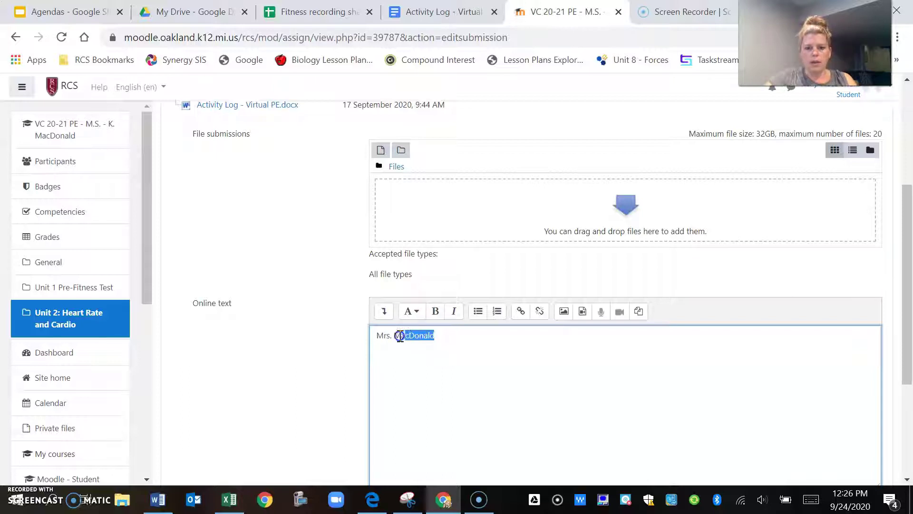
pyautogui.click(521, 315)
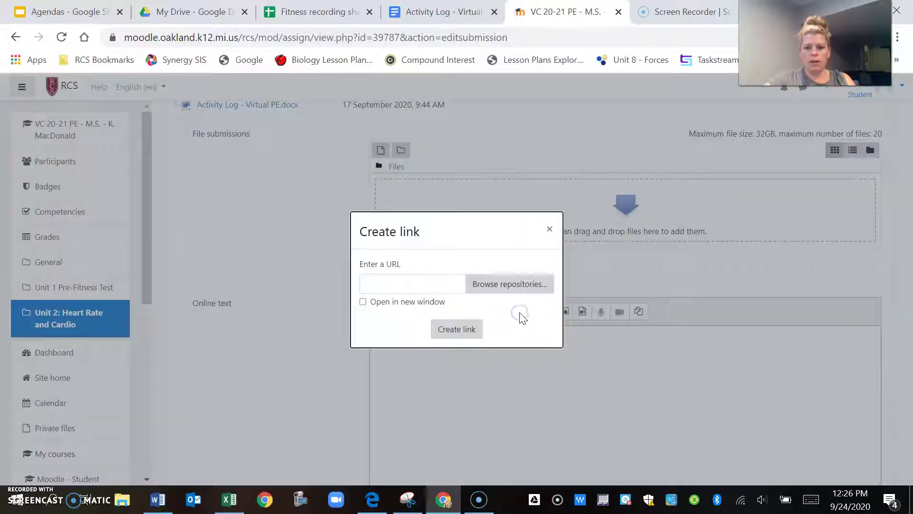
pyautogui.click(431, 286)
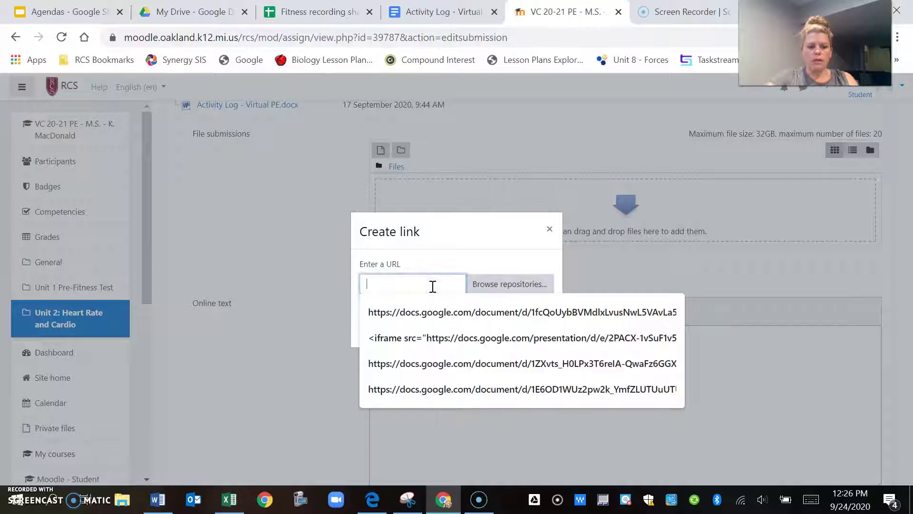
pyautogui.hotkey('ctrl', 'v')
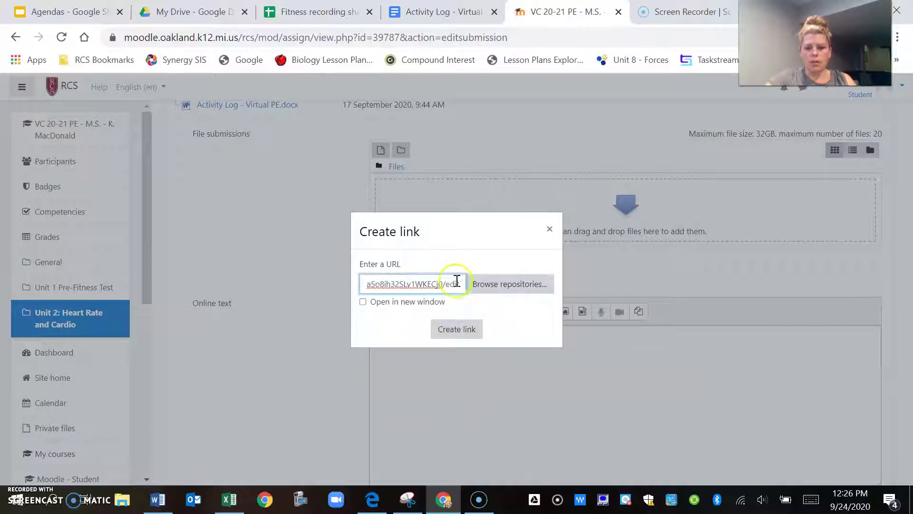
pyautogui.click(363, 303)
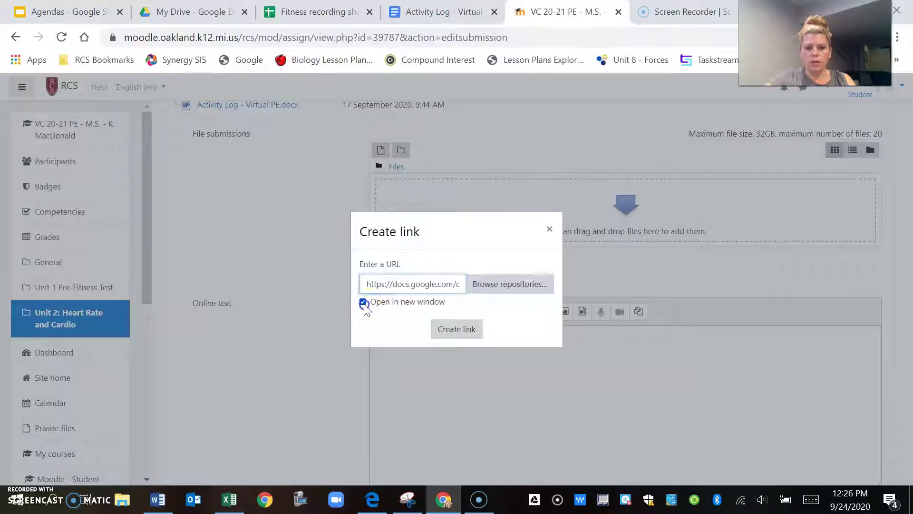
pyautogui.click(457, 329)
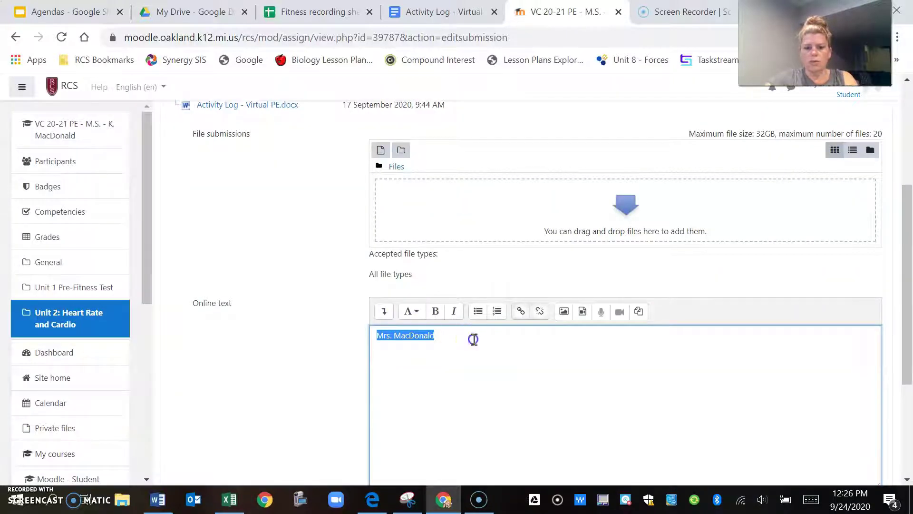
pyautogui.click(469, 336)
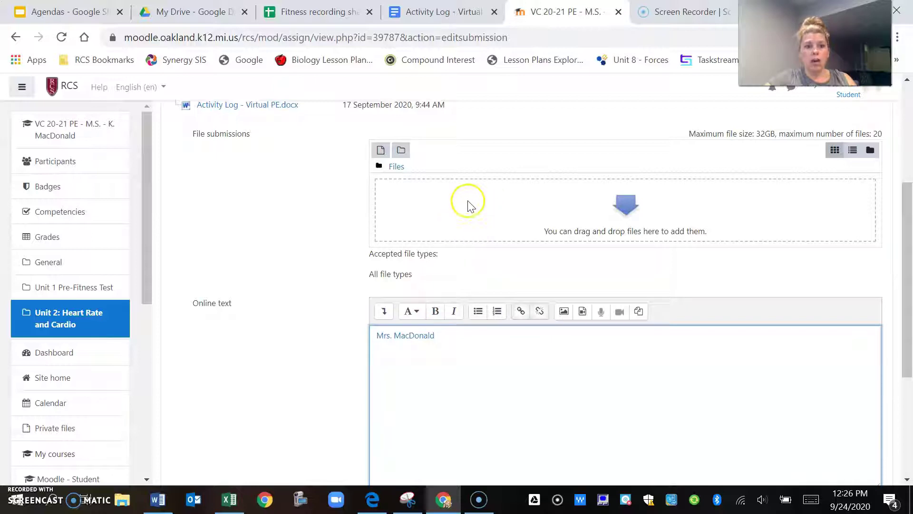
# Attach Activity Log - Virtual PE.docx from the Documents folder to the file submissions and save the submission changes.
pyautogui.click(124, 507)
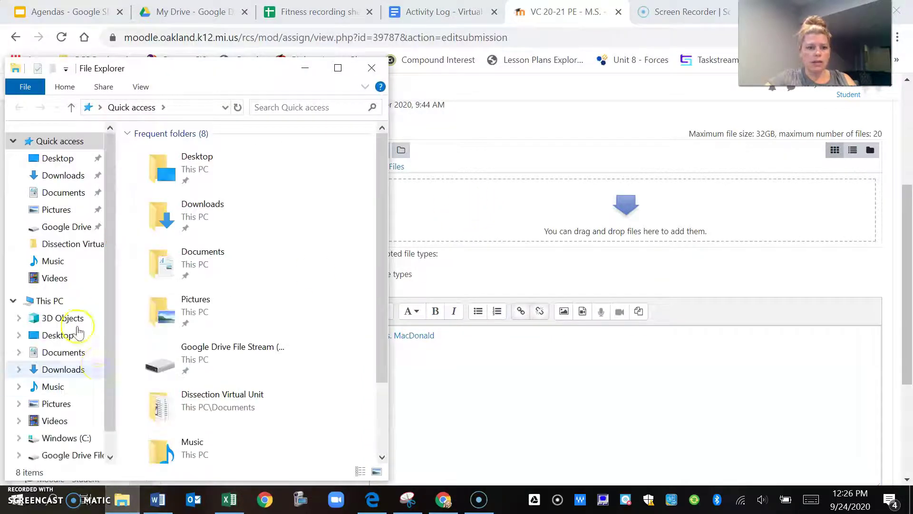
pyautogui.click(71, 193)
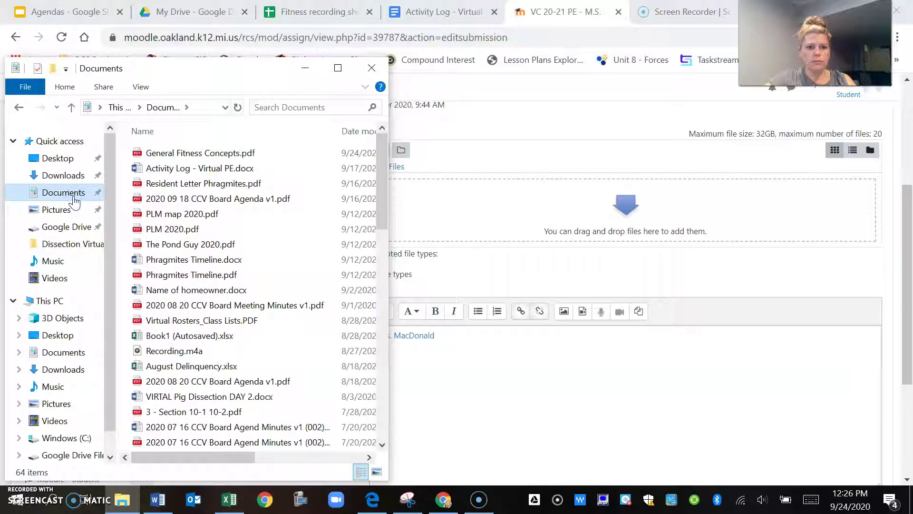
pyautogui.click(167, 171)
pyautogui.moveTo(167, 171); pyautogui.dragTo(442, 215)
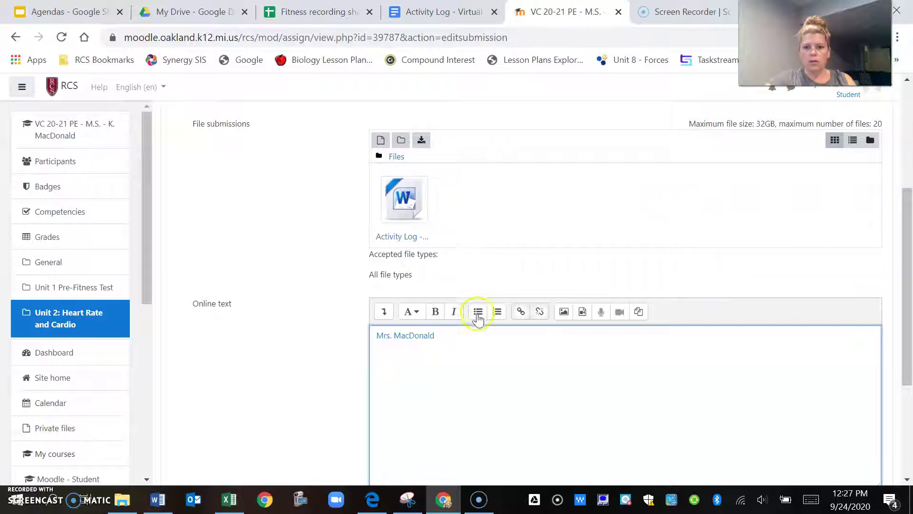
pyautogui.moveTo(907, 216); pyautogui.dragTo(909, 305)
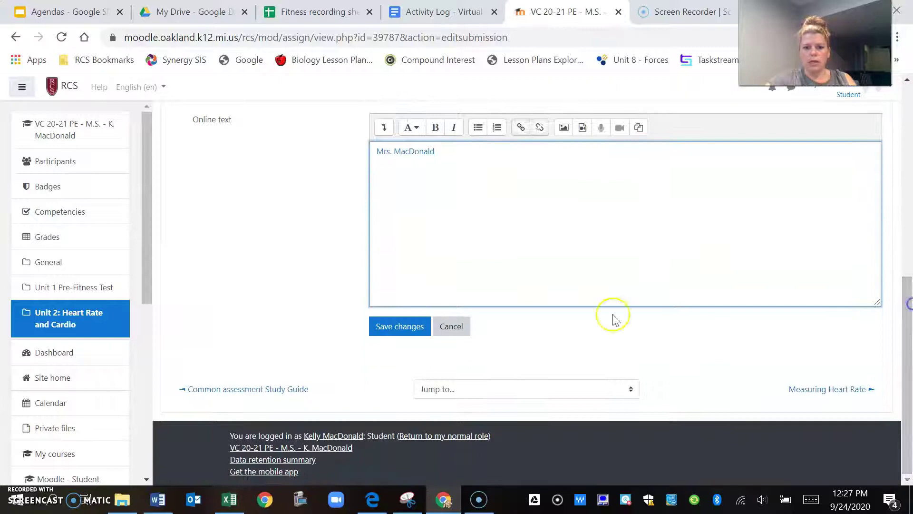
pyautogui.click(408, 328)
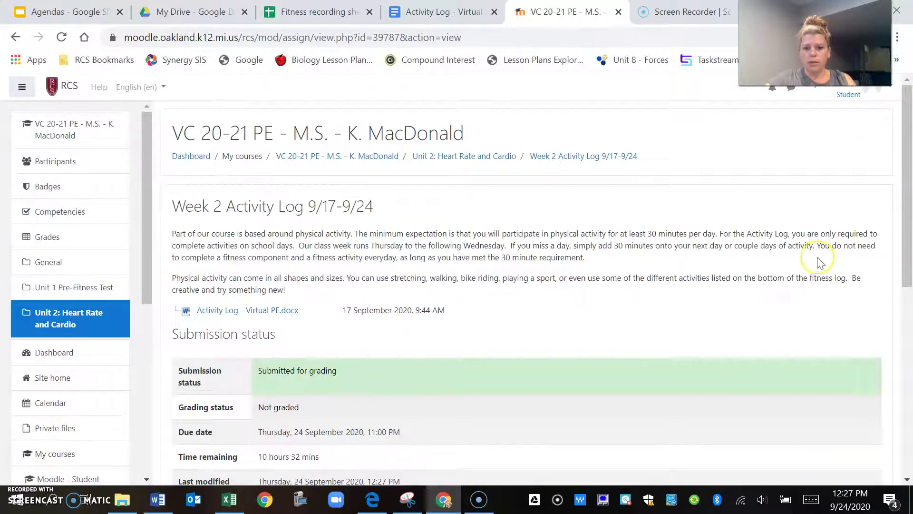
# Open the Cardio Reflection Sheet assignment in Unit 2: Heart Rate and Cardio and start adding a submission.
pyautogui.moveTo(909, 196); pyautogui.dragTo(909, 315)
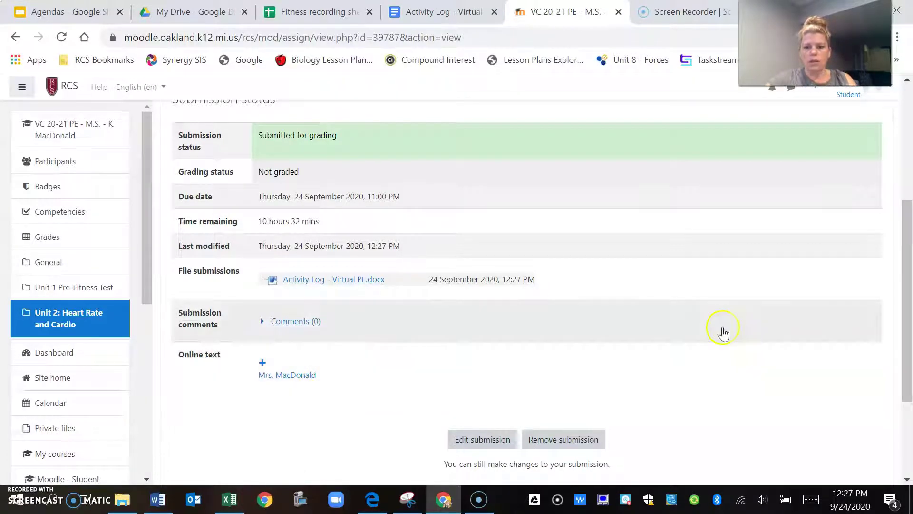
pyautogui.moveTo(907, 302); pyautogui.dragTo(908, 200)
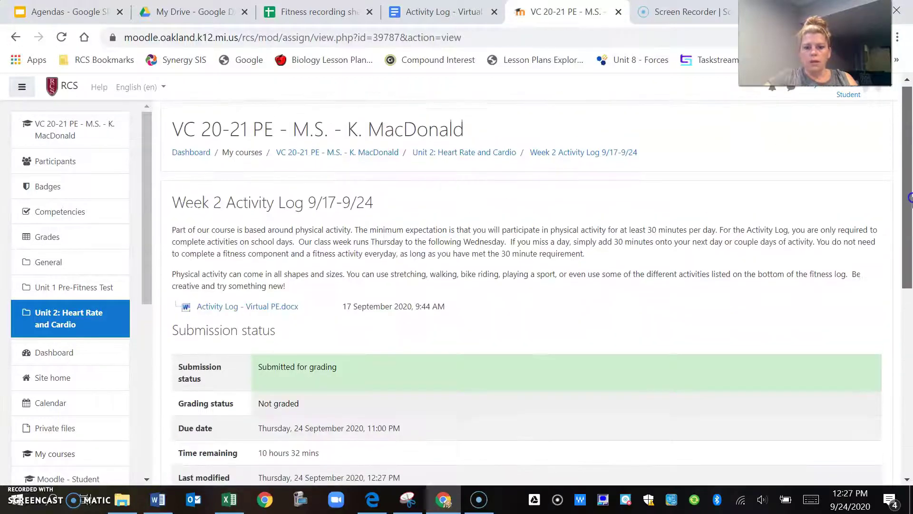
pyautogui.click(480, 162)
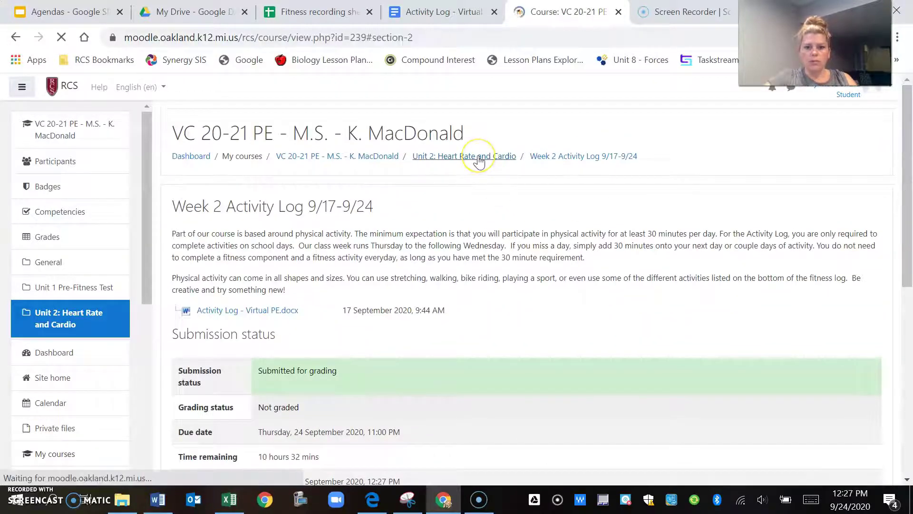
pyautogui.moveTo(903, 252); pyautogui.dragTo(905, 306)
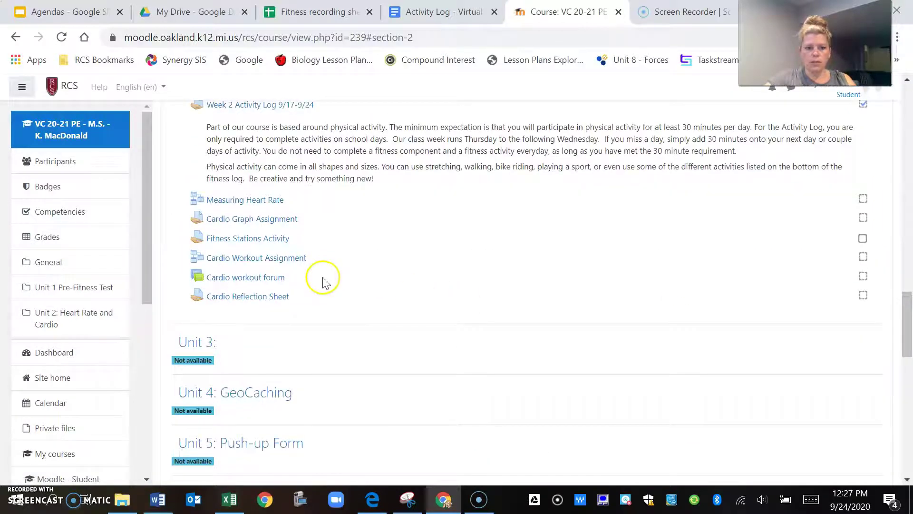
pyautogui.click(277, 297)
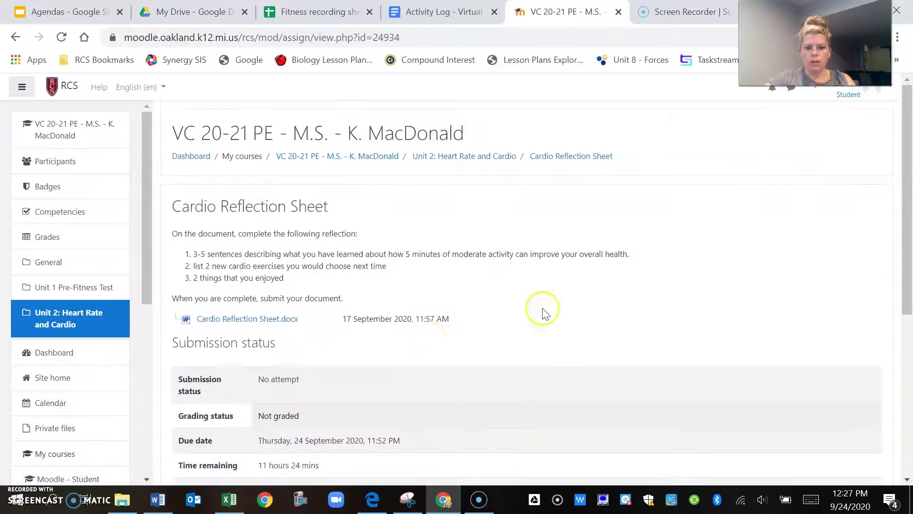
pyautogui.moveTo(905, 215); pyautogui.dragTo(903, 300)
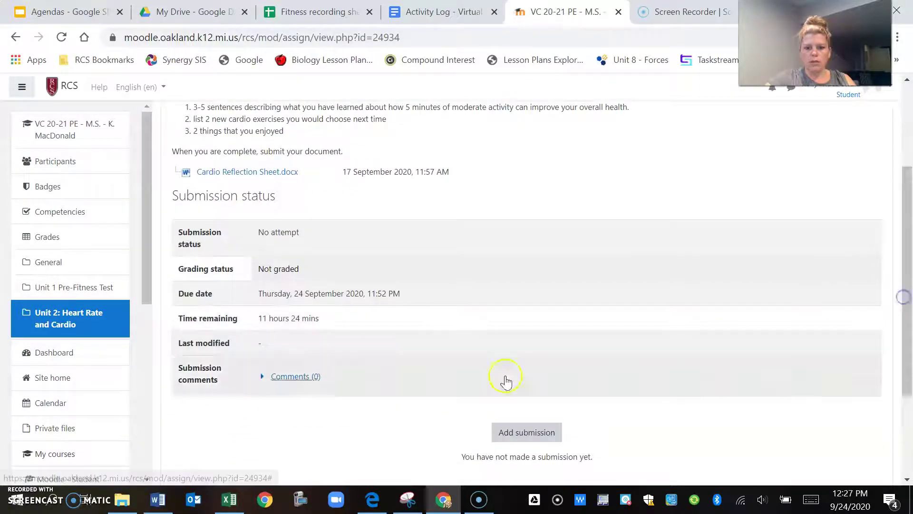
pyautogui.click(508, 433)
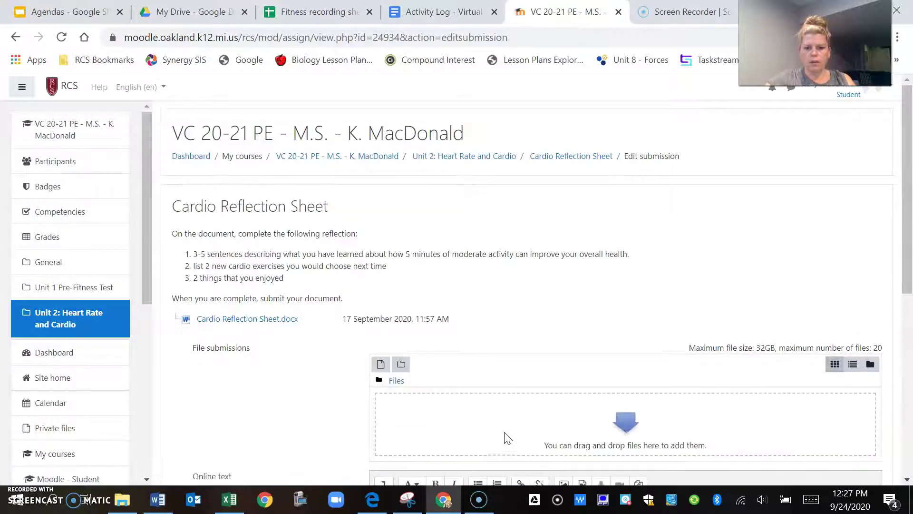
# Attach Activity Log - Virtual PE.docx from the computer's file folder to the Cardio Reflection Sheet file submissions.
pyautogui.moveTo(907, 228); pyautogui.dragTo(908, 308)
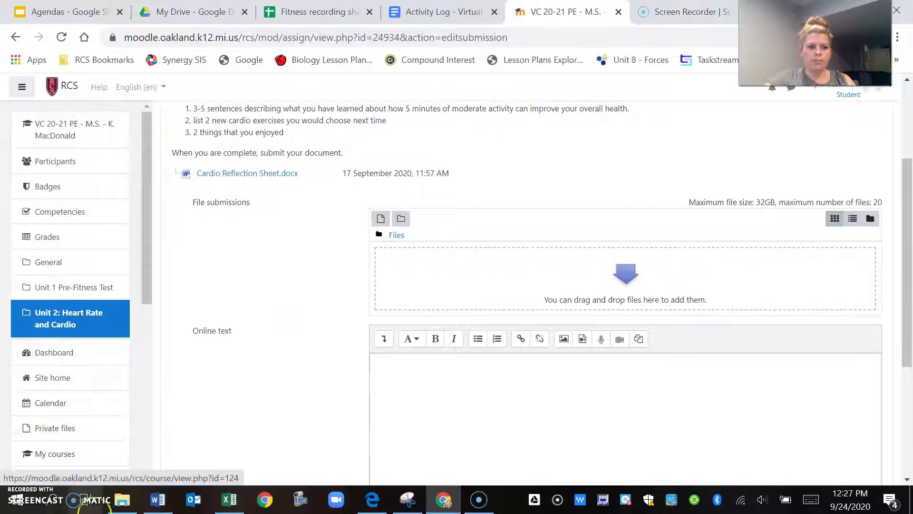
pyautogui.click(122, 500)
pyautogui.moveTo(181, 171); pyautogui.dragTo(594, 281)
# Enter the submitter's name as online text and copy the web address of the Fitness recording sheet spreadsheet.
pyautogui.moveTo(909, 220); pyautogui.dragTo(907, 257)
pyautogui.click(455, 314)
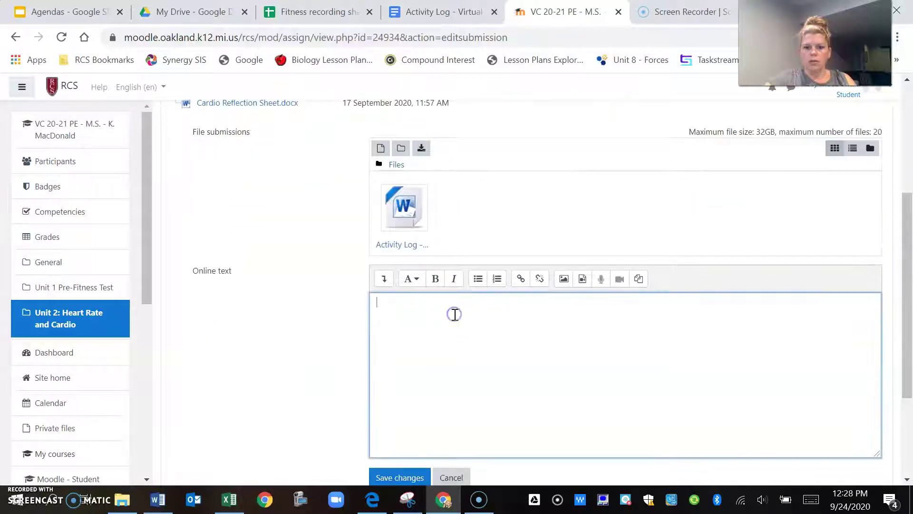
pyautogui.write('Mrs. MacDonald')
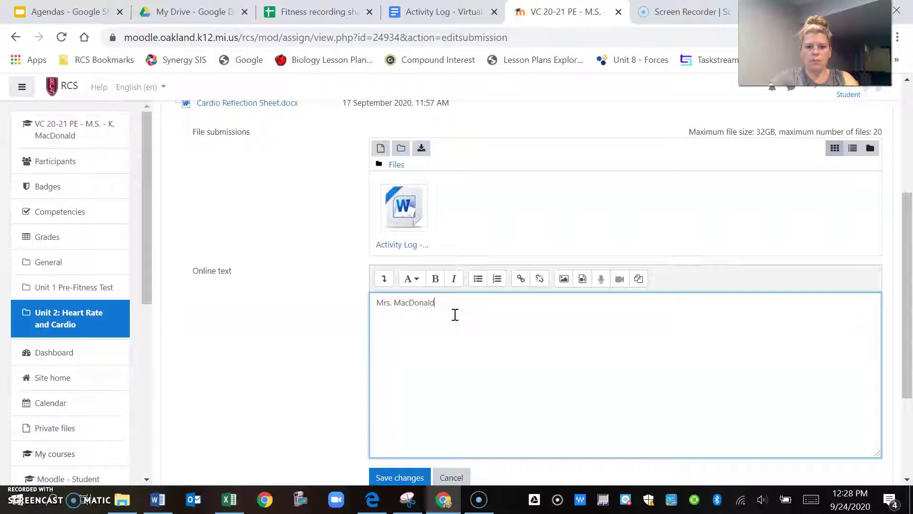
pyautogui.click(303, 14)
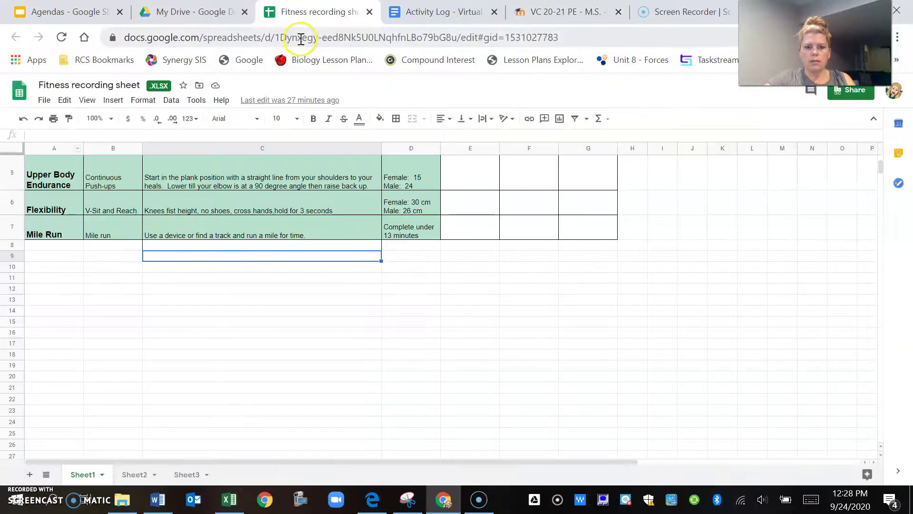
pyautogui.click(301, 39)
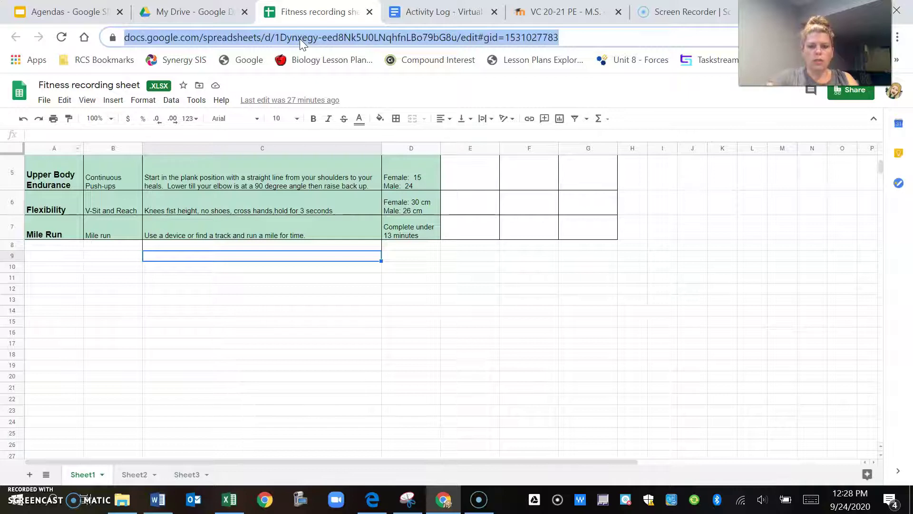
# Link the name in the Moodle online text to the copied spreadsheet address, set to open in a new window.
pyautogui.click(549, 18)
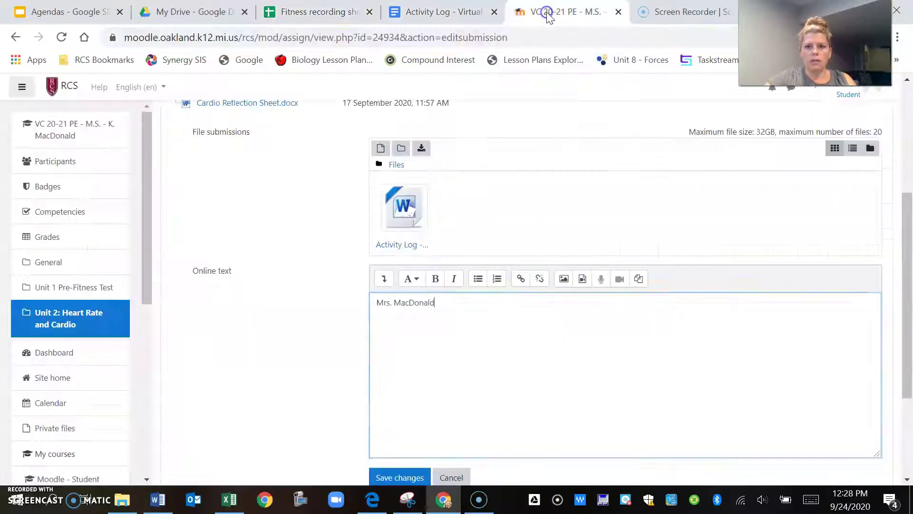
pyautogui.moveTo(447, 305); pyautogui.dragTo(377, 305)
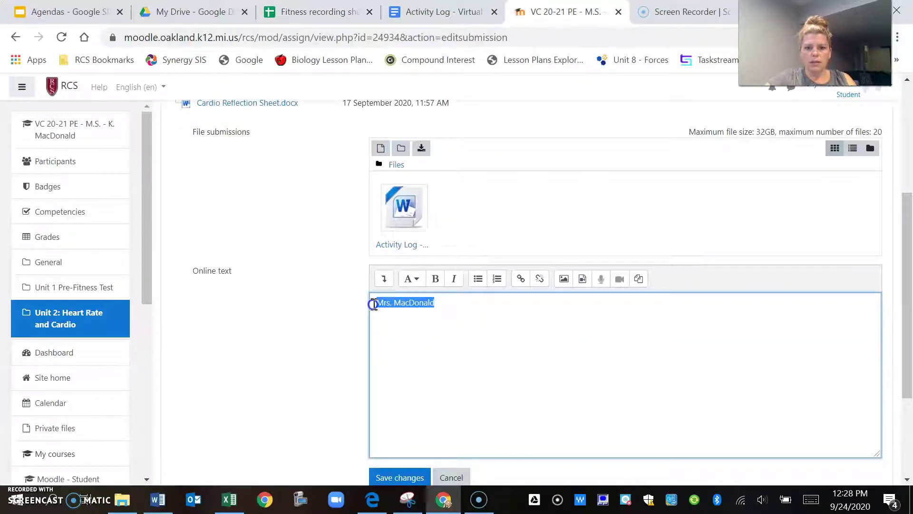
pyautogui.click(525, 280)
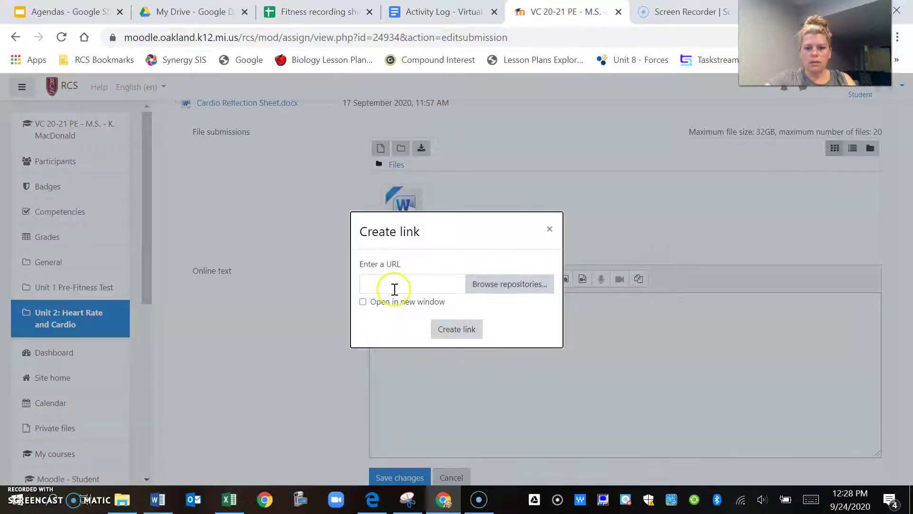
pyautogui.click(394, 288)
pyautogui.hotkey('ctrl', 'v')
pyautogui.click(363, 302)
pyautogui.click(442, 327)
pyautogui.click(437, 398)
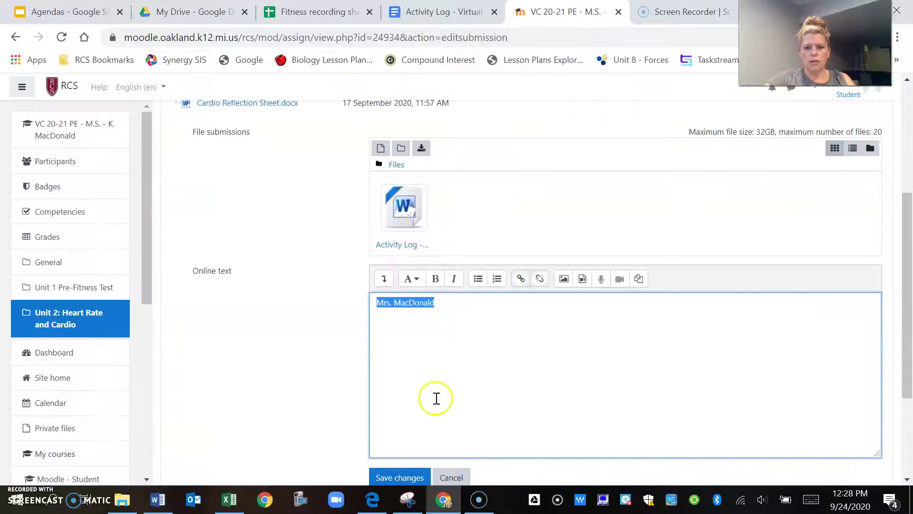
# Save the Cardio Reflection Sheet submission changes and review the submission status details.
pyautogui.moveTo(908, 235); pyautogui.dragTo(907, 275)
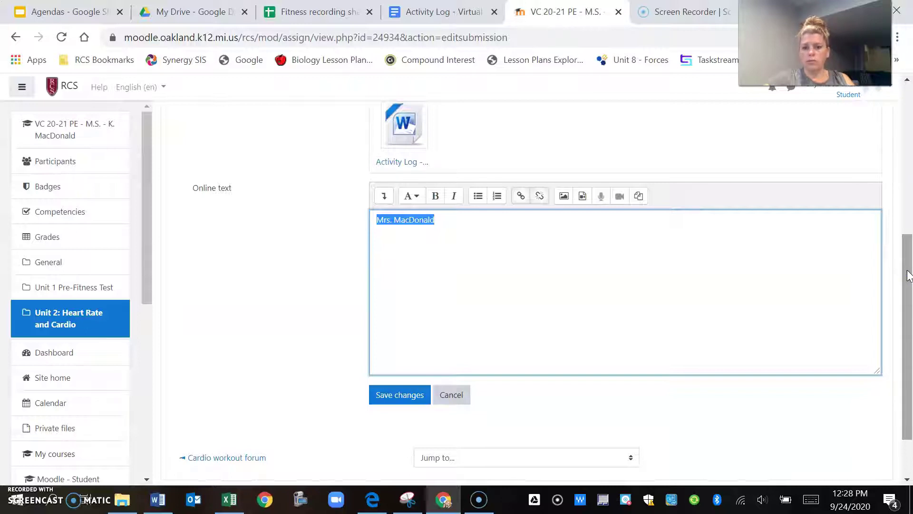
pyautogui.moveTo(908, 274); pyautogui.dragTo(908, 288)
pyautogui.click(413, 374)
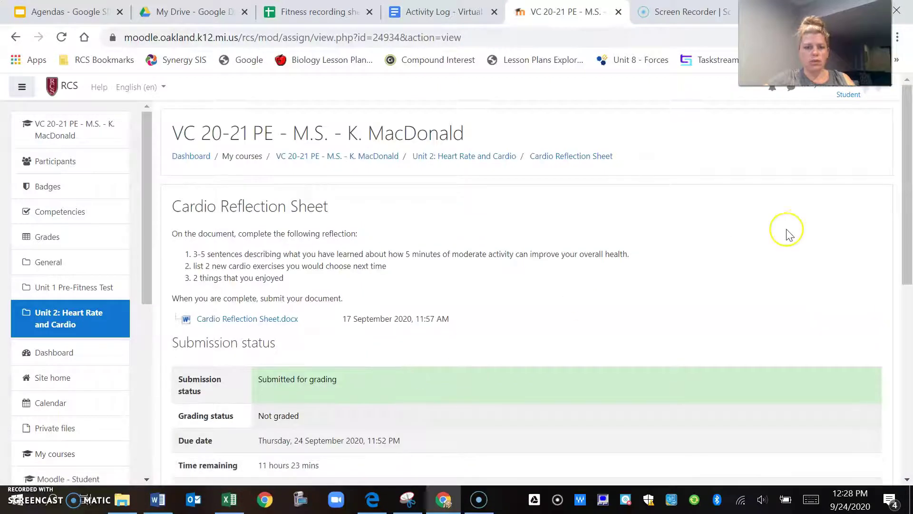
pyautogui.moveTo(908, 145); pyautogui.dragTo(910, 265)
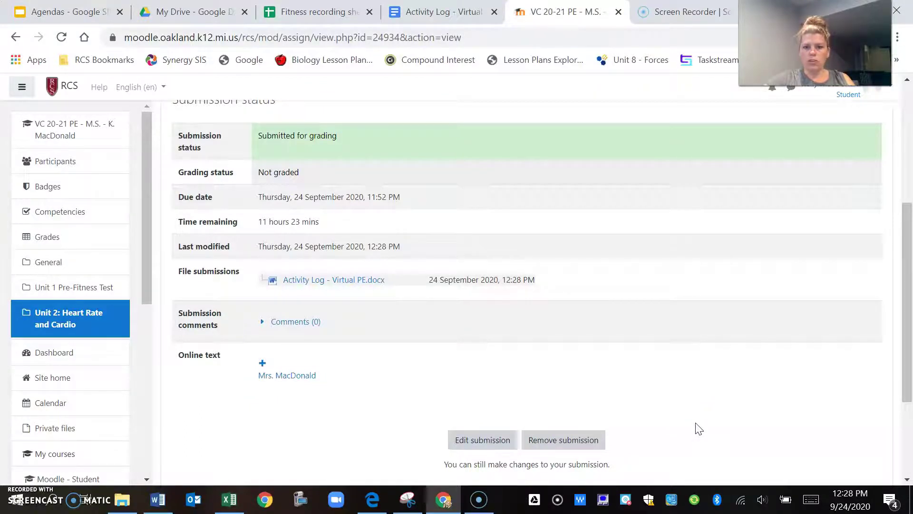
pyautogui.moveTo(907, 377); pyautogui.dragTo(910, 243)
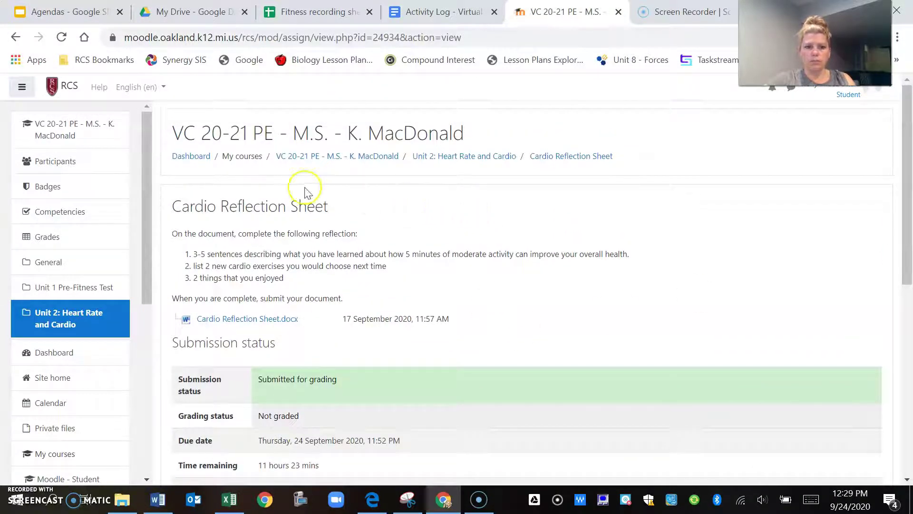
# Return to the VC 20-21 PE course page and view the Unit 1 activity list.
pyautogui.click(317, 157)
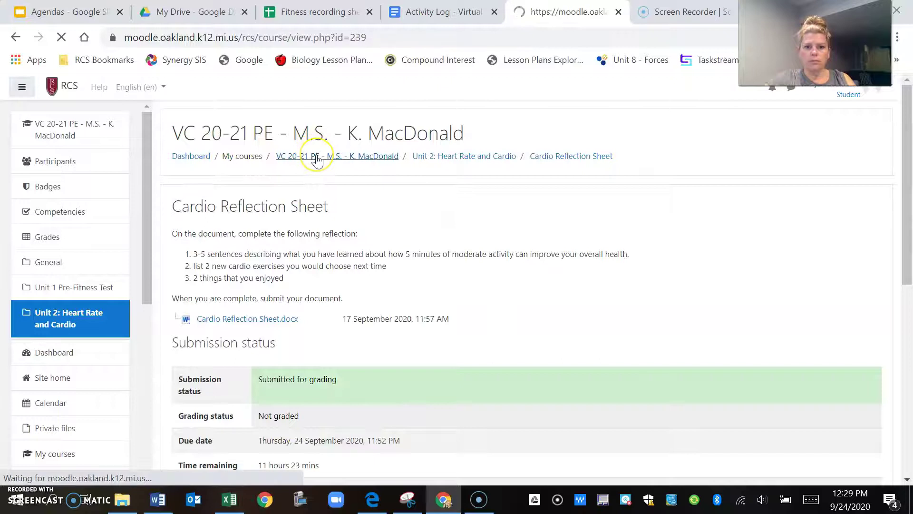
pyautogui.moveTo(906, 133); pyautogui.dragTo(909, 248)
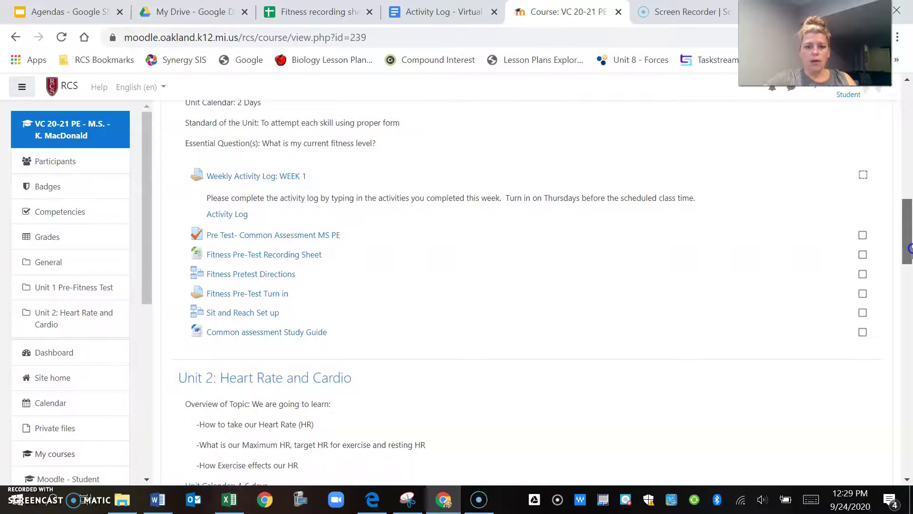
pyautogui.moveTo(910, 248); pyautogui.dragTo(910, 248)
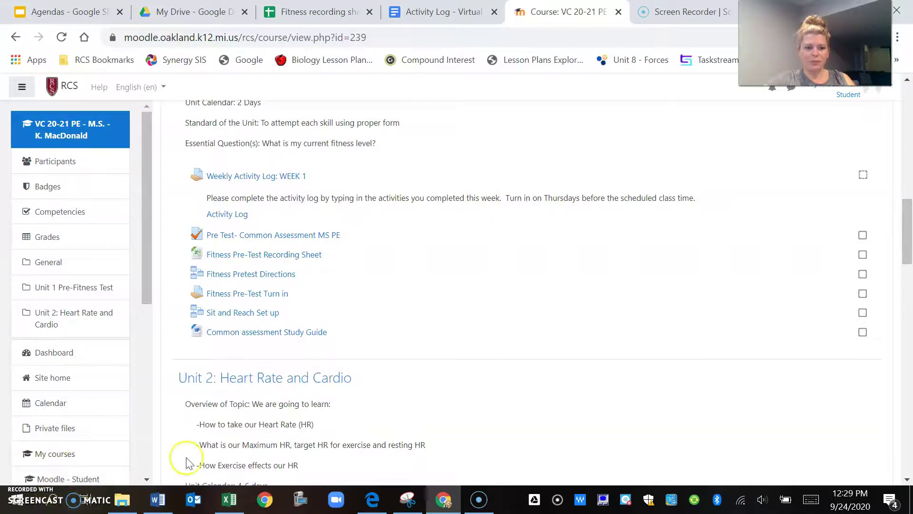
pyautogui.click(479, 500)
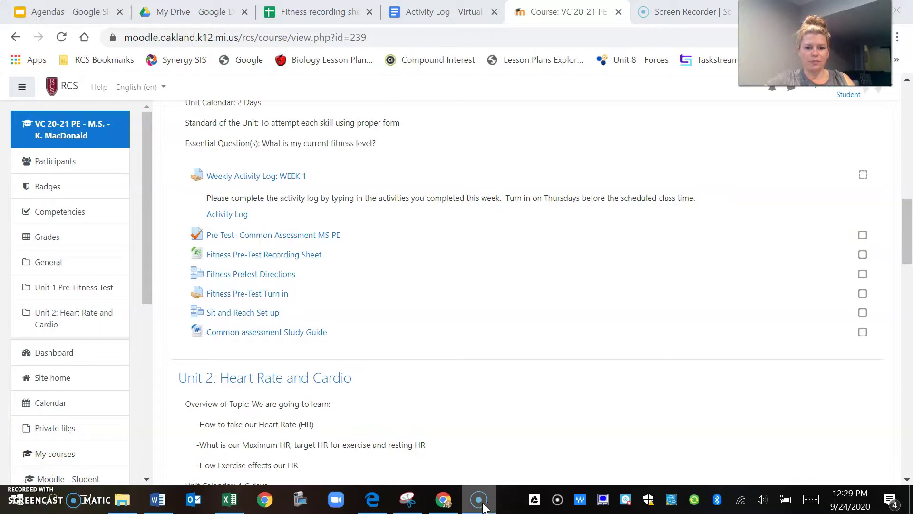